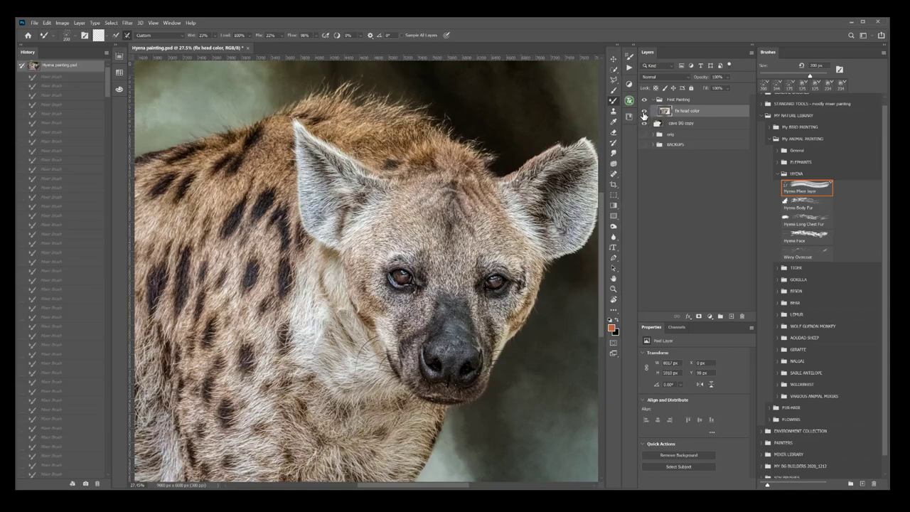
# Toggle the fix head color and cave BG copy layers to compare, leaving cave BG copy hidden
pyautogui.doubleClick(644, 111)
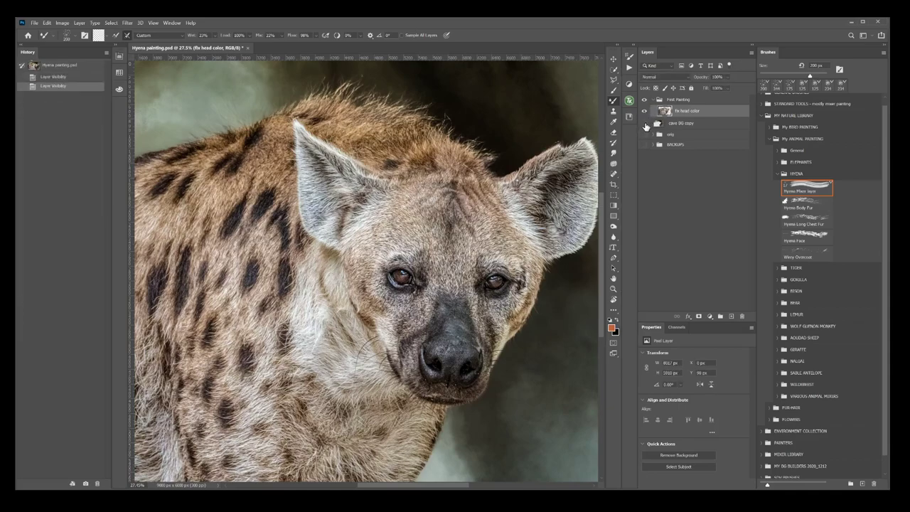
pyautogui.click(644, 123)
pyautogui.click(644, 123)
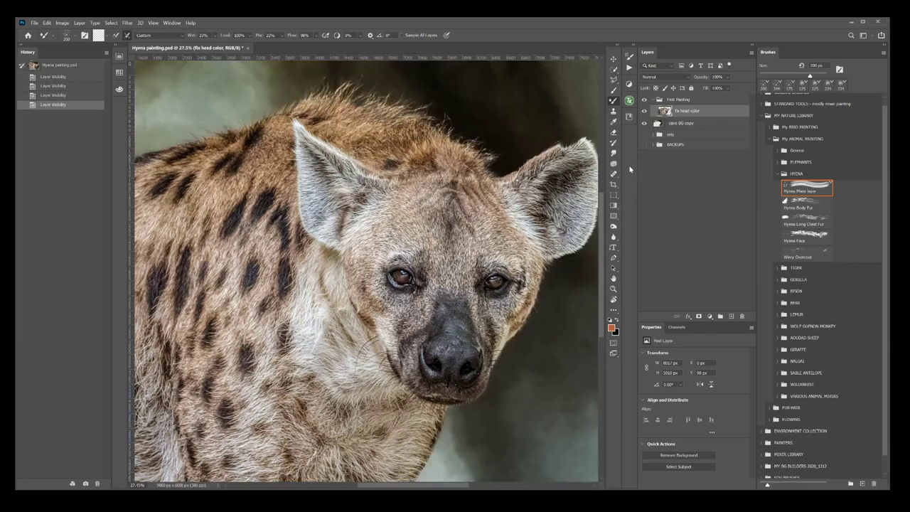
pyautogui.click(645, 123)
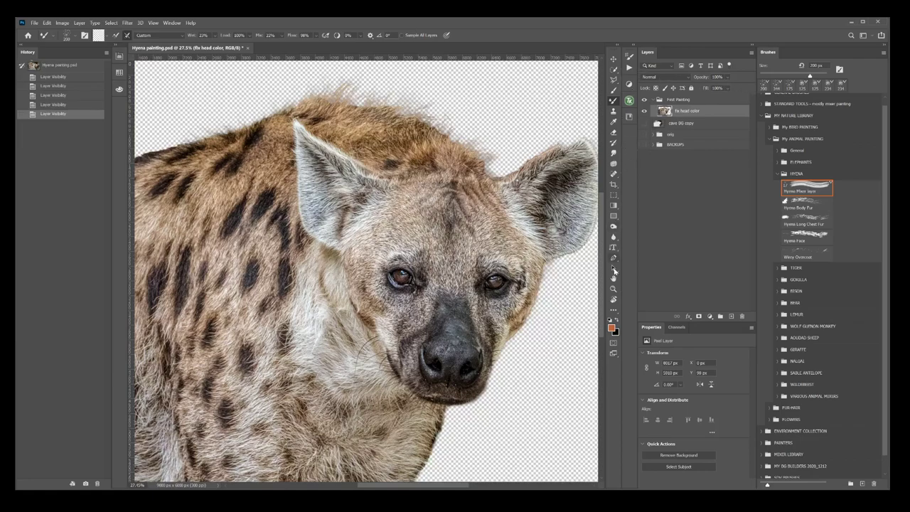
# Duplicate the fix head color layer and hide the original underneath
pyautogui.click(614, 289)
pyautogui.moveTo(582, 298); pyautogui.dragTo(570, 298)
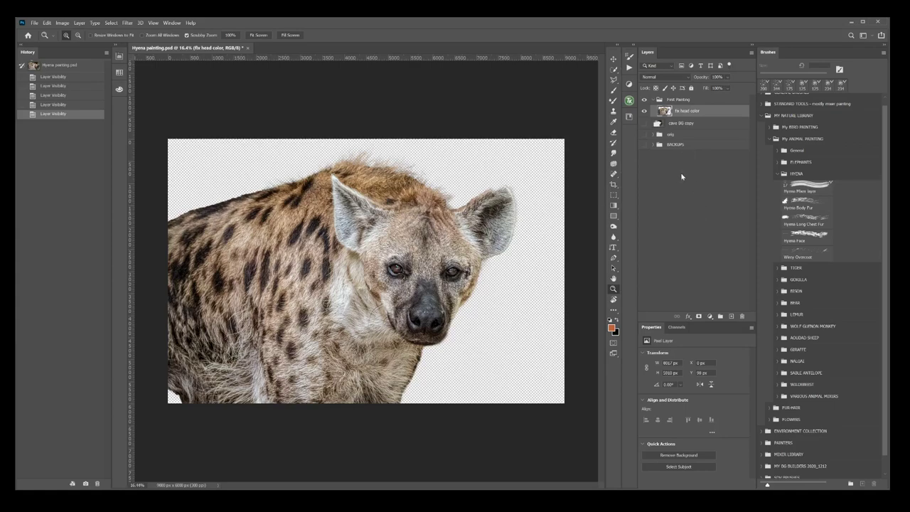
pyautogui.hotkey('ctrl', 'j')
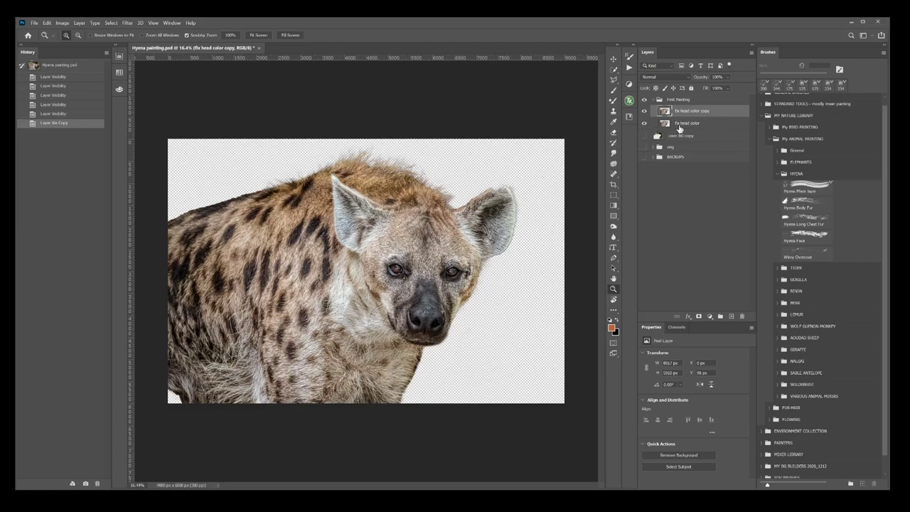
pyautogui.click(687, 126)
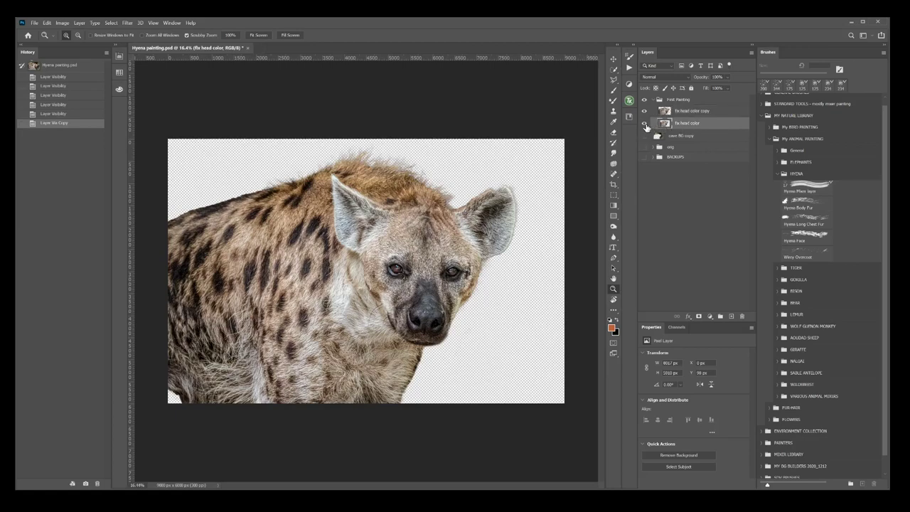
pyautogui.click(646, 125)
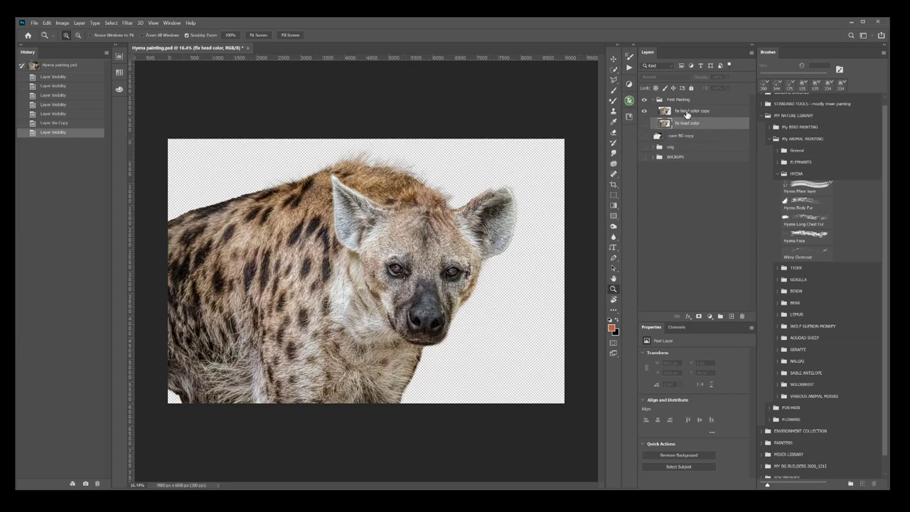
# Add a new empty layer above fix head color copy and name it "Mixer 1%"
pyautogui.click(688, 115)
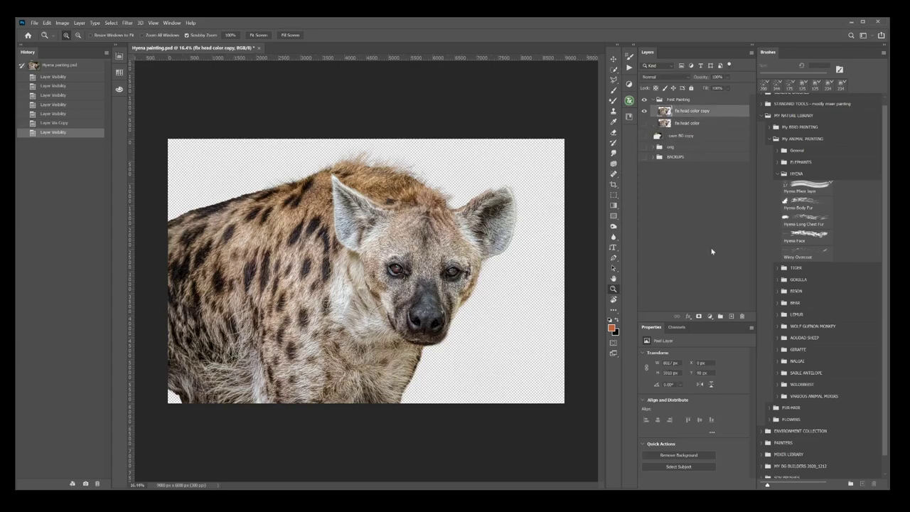
pyautogui.click(731, 317)
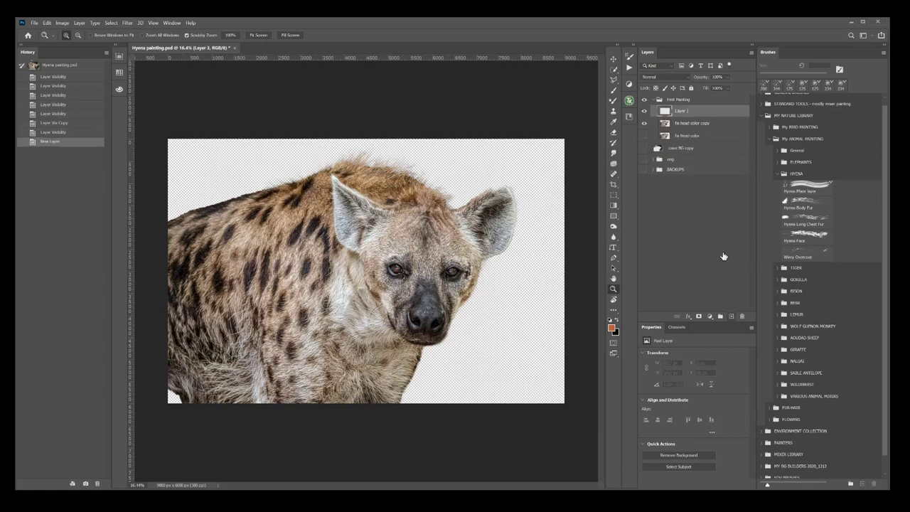
pyautogui.doubleClick(681, 111)
pyautogui.write('Hixer Lay')
pyautogui.press('Return')
# Set the opacity of the fix head color copy layer to 1%
pyautogui.click(689, 126)
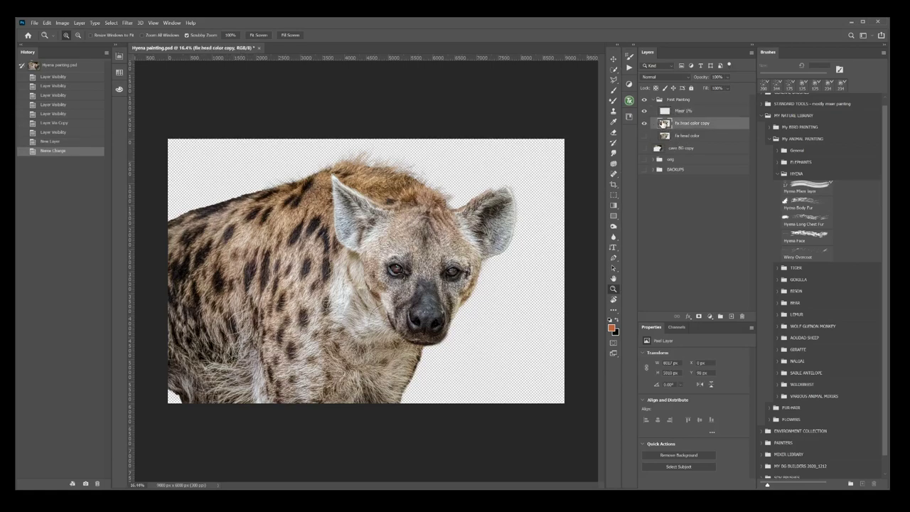
pyautogui.click(720, 77)
pyautogui.write('0')
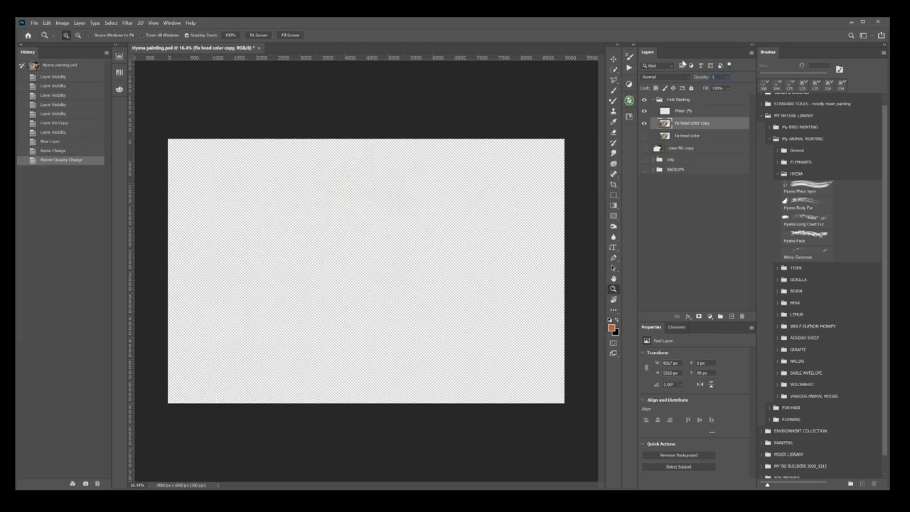
pyautogui.click(690, 222)
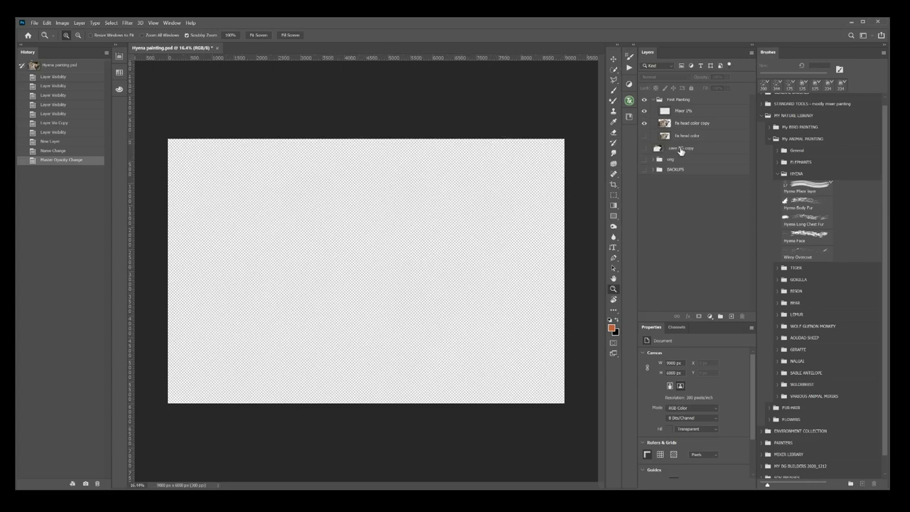
pyautogui.click(693, 123)
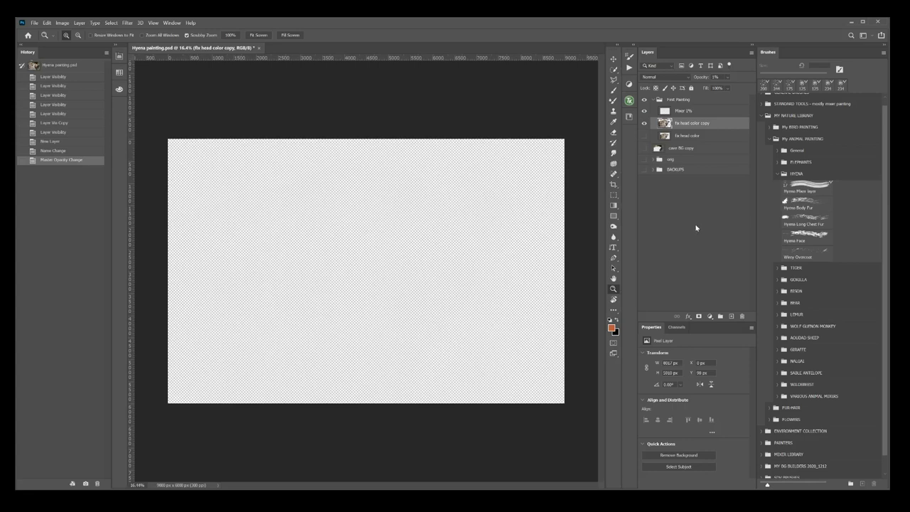
# Merge the Mixer 1% layer with the fix head color copy layer
pyautogui.click(707, 112)
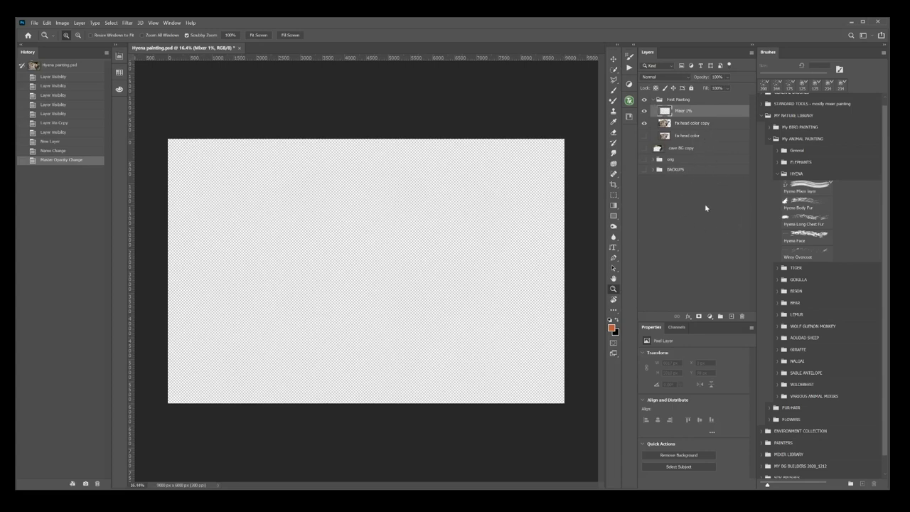
pyautogui.keyDown('shift'); pyautogui.click(715, 125); pyautogui.keyUp('shift')
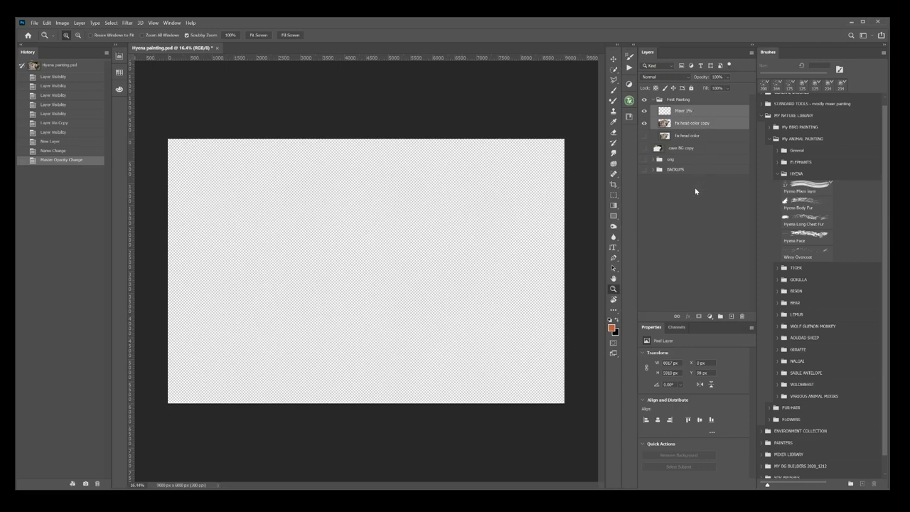
pyautogui.hotkey('ctrl', 'e')
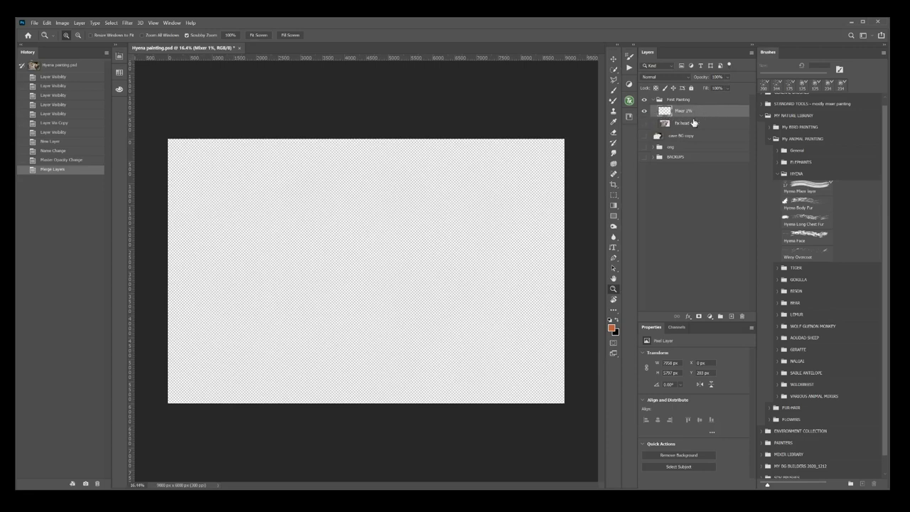
# Show the fix head color layer, lower its opacity to 62% and lock its image pixels
pyautogui.click(644, 124)
pyautogui.click(666, 127)
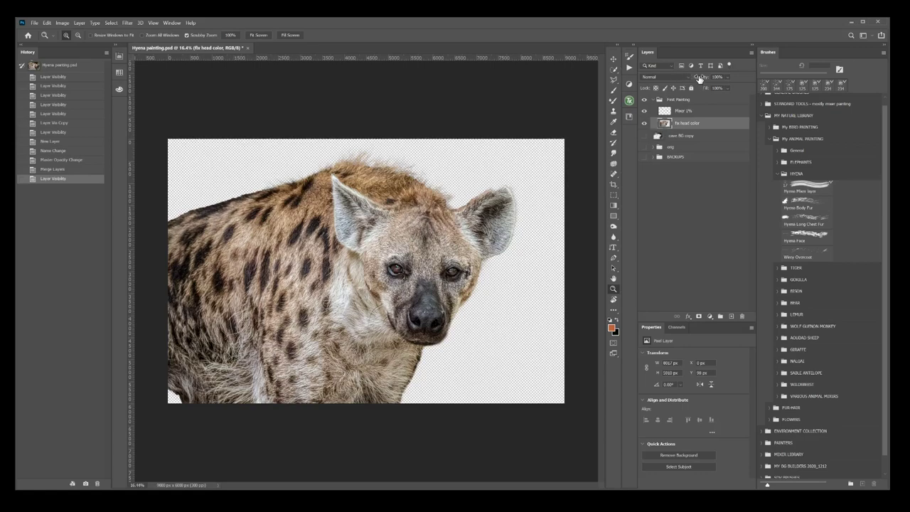
pyautogui.moveTo(702, 80)
pyautogui.mouseDown()
pyautogui.moveTo(689, 81)
pyautogui.moveTo(697, 80)
pyautogui.mouseUp()
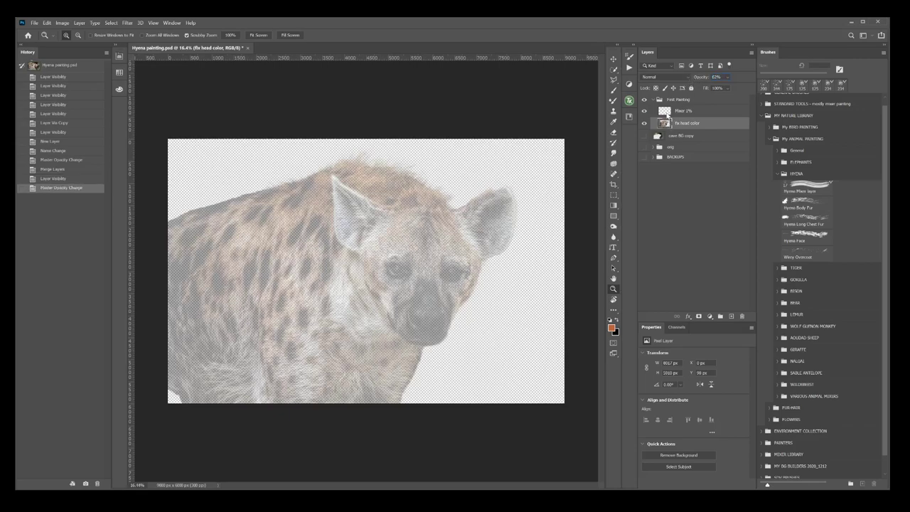
pyautogui.click(666, 89)
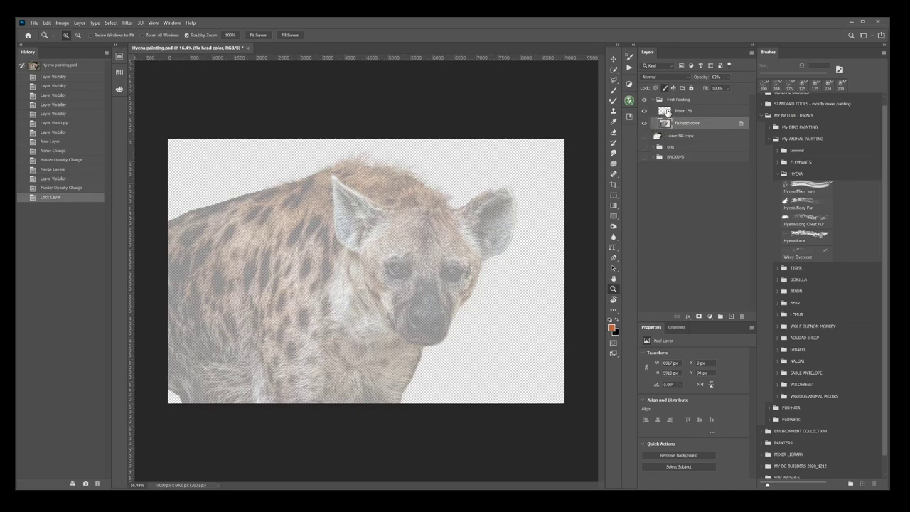
# Paint fur over the shoulder behind the ear on the Mixer 1% layer with the Hyena Mixer layer brush
pyautogui.click(666, 112)
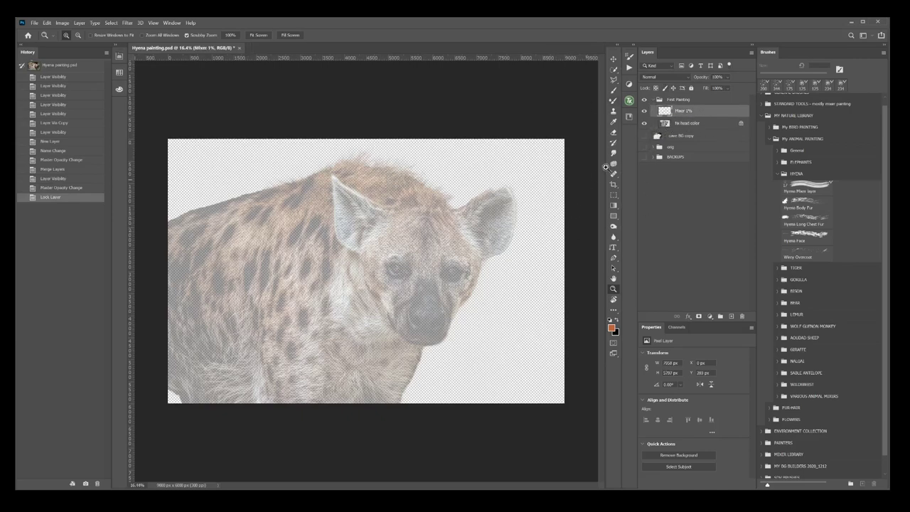
pyautogui.click(806, 185)
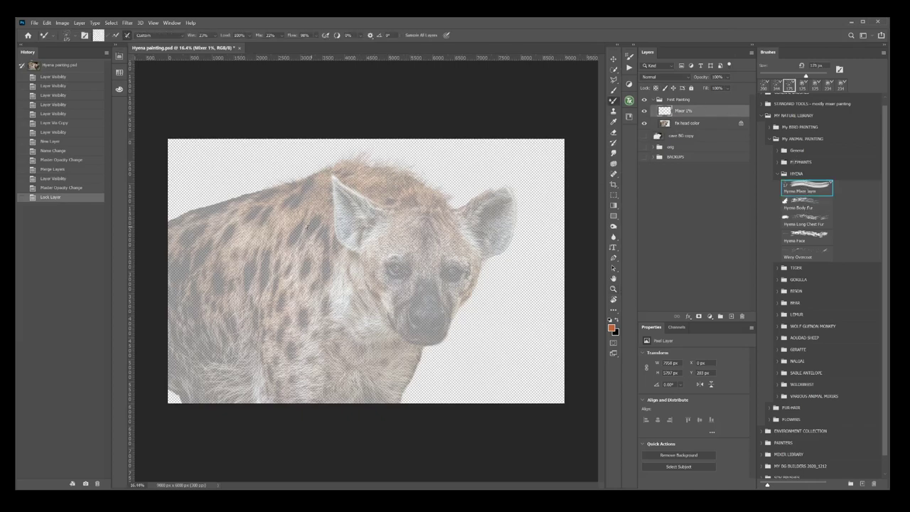
pyautogui.moveTo(301, 211)
pyautogui.mouseDown()
pyautogui.moveTo(312, 199)
pyautogui.moveTo(320, 215)
pyautogui.moveTo(301, 207)
pyautogui.mouseUp()
pyautogui.moveTo(272, 236)
pyautogui.mouseDown()
pyautogui.moveTo(283, 217)
pyautogui.moveTo(290, 238)
pyautogui.moveTo(302, 225)
pyautogui.moveTo(316, 233)
pyautogui.moveTo(304, 238)
pyautogui.moveTo(321, 243)
pyautogui.mouseUp()
pyautogui.moveTo(329, 235); pyautogui.dragTo(321, 246)
pyautogui.moveTo(317, 234); pyautogui.dragTo(305, 246)
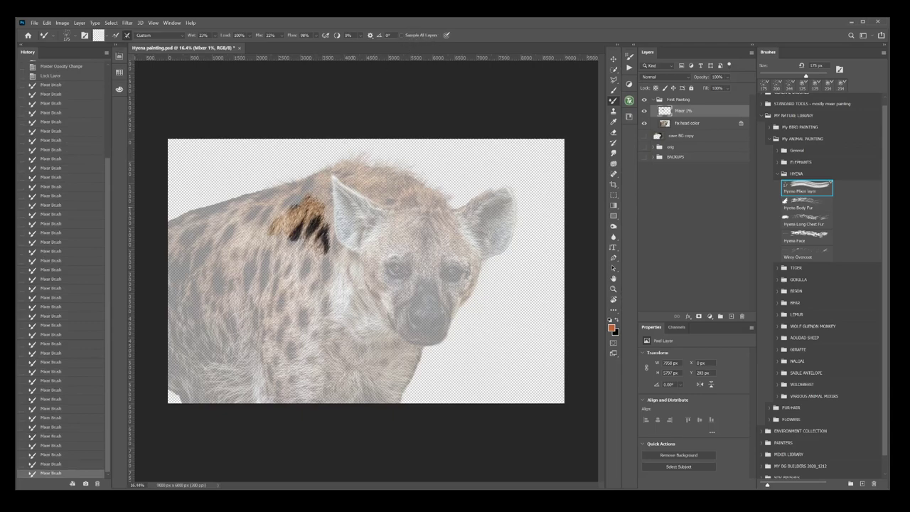
pyautogui.moveTo(283, 230); pyautogui.dragTo(283, 247)
pyautogui.moveTo(293, 237); pyautogui.dragTo(287, 246)
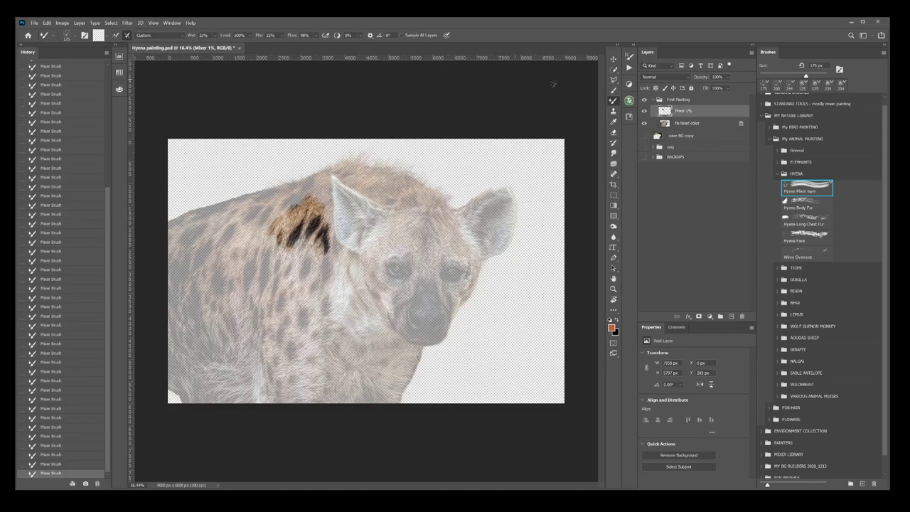
# With the fix head color layer temporarily hidden, paint a small fur patch below the shoulder patch on Mixer 1%
pyautogui.click(645, 123)
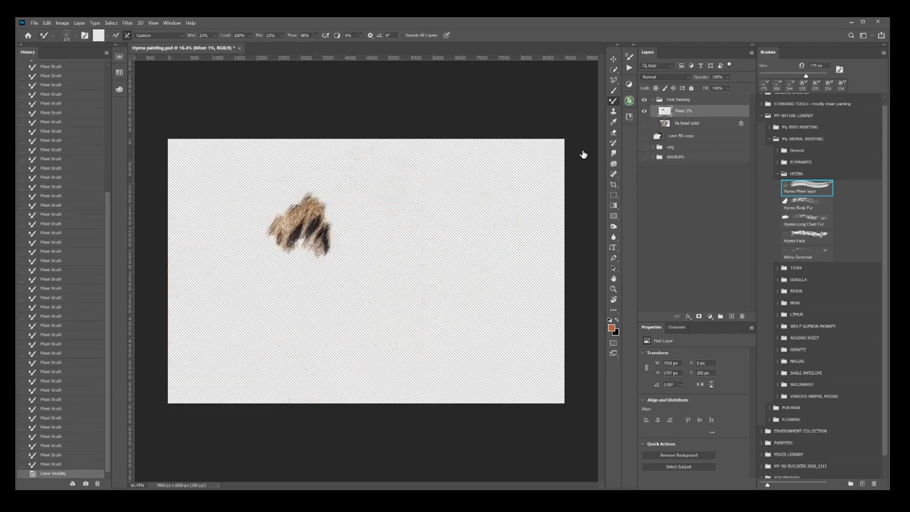
pyautogui.moveTo(334, 261); pyautogui.dragTo(330, 265)
pyautogui.moveTo(343, 254); pyautogui.dragTo(333, 263)
pyautogui.moveTo(341, 253); pyautogui.dragTo(332, 261)
pyautogui.moveTo(340, 249); pyautogui.dragTo(333, 258)
pyautogui.moveTo(339, 247); pyautogui.dragTo(335, 256)
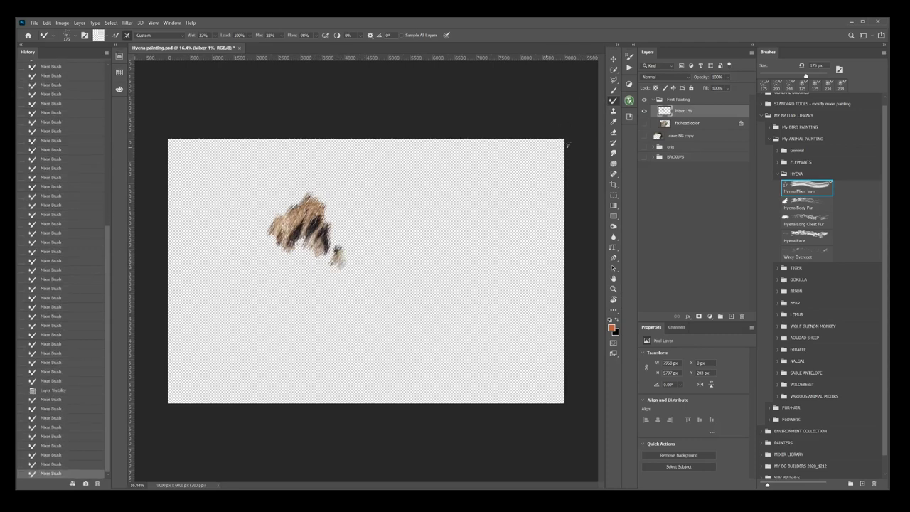
pyautogui.click(646, 125)
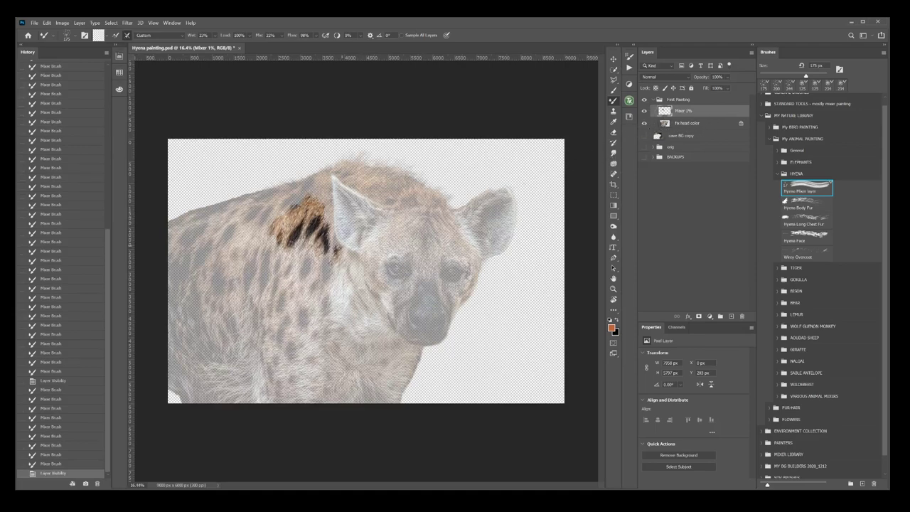
# Extend the painted shoulder fur toward the hyena's back with short mixer strokes
pyautogui.click(263, 252)
pyautogui.click(262, 248)
pyautogui.click(259, 242)
pyautogui.click(255, 240)
pyautogui.click(251, 237)
pyautogui.click(251, 237)
pyautogui.click(263, 228)
pyautogui.click(260, 232)
pyautogui.click(265, 226)
pyautogui.click(267, 224)
pyautogui.click(270, 222)
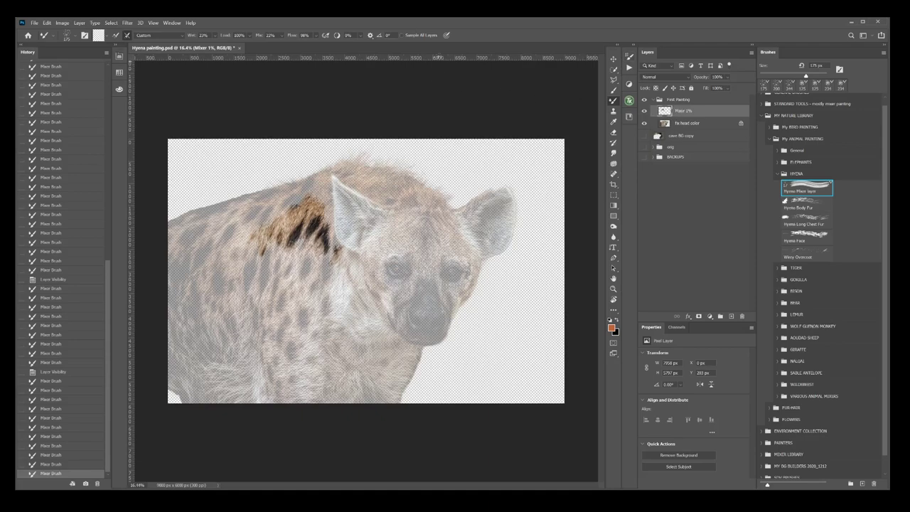
# Add a magenta solid color fill layer above cave BG copy as a contrast background
pyautogui.click(688, 138)
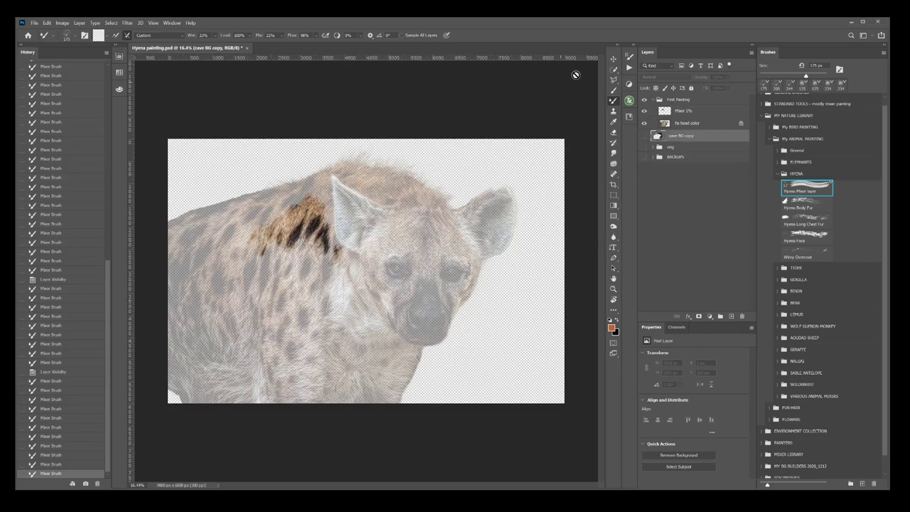
pyautogui.click(711, 317)
pyautogui.click(725, 327)
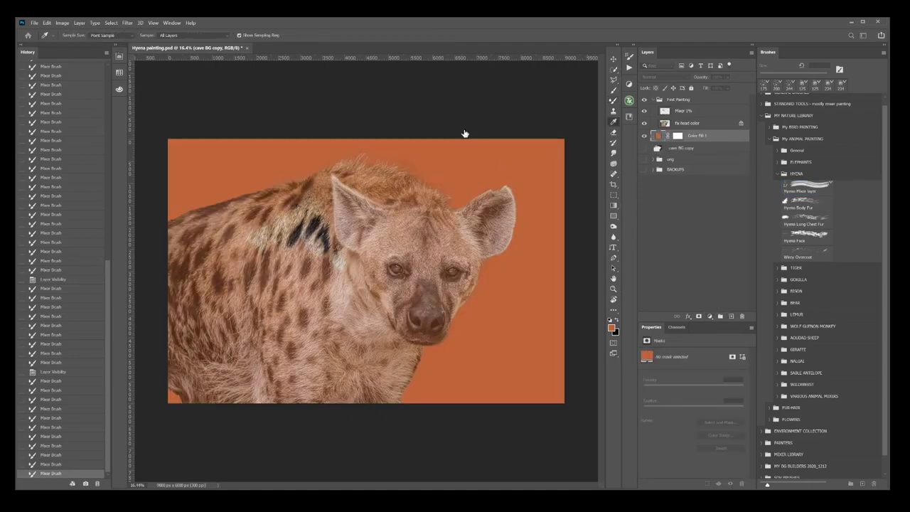
pyautogui.click(242, 69)
pyautogui.click(224, 56)
pyautogui.press('b')
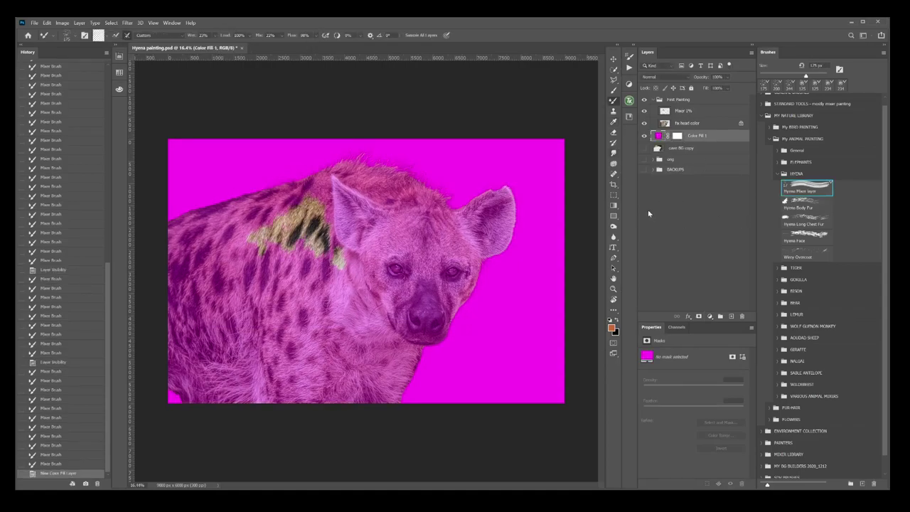
# Paint the spotted fur below the shoulder patch on the Mixer 1% layer and fill the gaps between painted areas
pyautogui.click(677, 112)
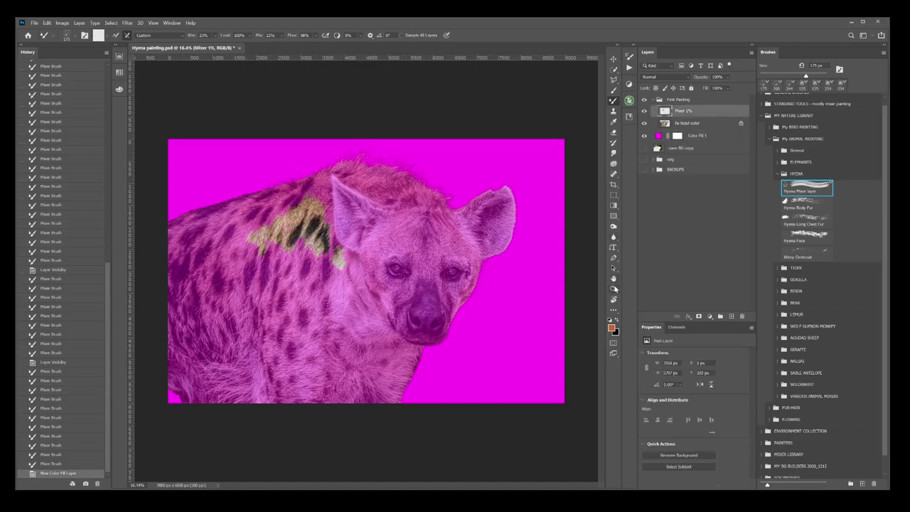
pyautogui.click(614, 288)
pyautogui.moveTo(304, 267); pyautogui.dragTo(338, 231)
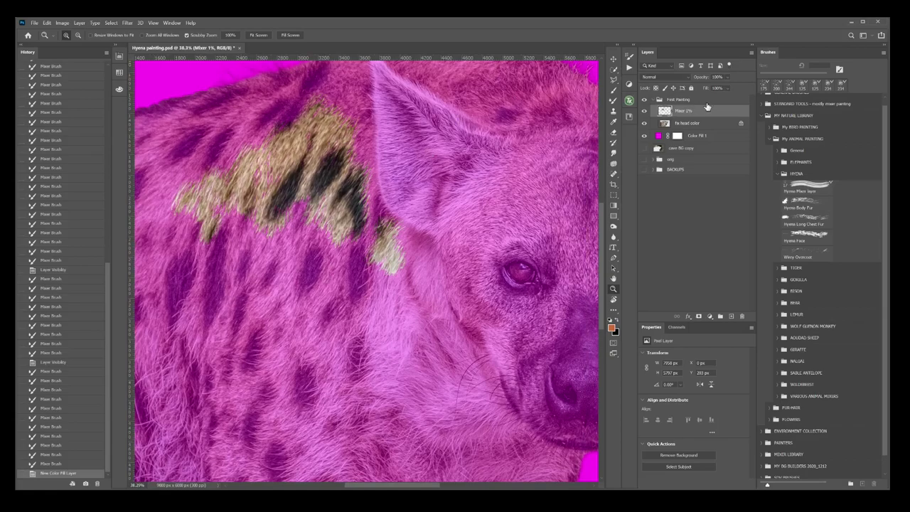
pyautogui.click(614, 101)
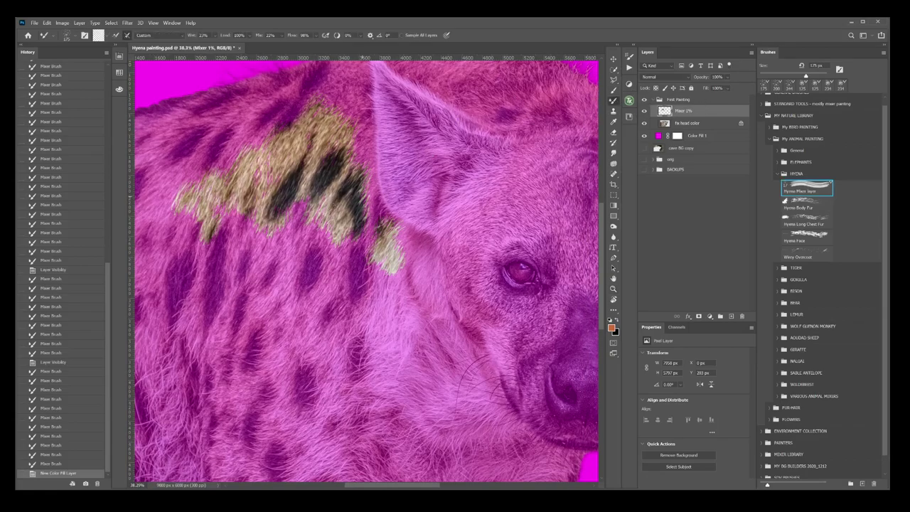
pyautogui.moveTo(312, 243); pyautogui.dragTo(311, 266)
pyautogui.moveTo(316, 262)
pyautogui.mouseDown()
pyautogui.moveTo(309, 276)
pyautogui.moveTo(317, 273)
pyautogui.moveTo(320, 292)
pyautogui.mouseUp()
pyautogui.moveTo(339, 276); pyautogui.dragTo(318, 305)
pyautogui.moveTo(336, 291)
pyautogui.mouseDown()
pyautogui.moveTo(319, 309)
pyautogui.moveTo(338, 316)
pyautogui.moveTo(345, 333)
pyautogui.mouseUp()
pyautogui.moveTo(274, 245); pyautogui.dragTo(284, 293)
pyautogui.moveTo(266, 263)
pyautogui.mouseDown()
pyautogui.moveTo(281, 296)
pyautogui.moveTo(293, 293)
pyautogui.moveTo(288, 306)
pyautogui.mouseUp()
pyautogui.moveTo(274, 285)
pyautogui.mouseDown()
pyautogui.moveTo(289, 327)
pyautogui.moveTo(269, 353)
pyautogui.moveTo(278, 357)
pyautogui.mouseUp()
pyautogui.moveTo(260, 256); pyautogui.dragTo(265, 285)
pyautogui.moveTo(250, 220)
pyautogui.mouseDown()
pyautogui.moveTo(266, 277)
pyautogui.moveTo(264, 257)
pyautogui.mouseUp()
pyautogui.moveTo(275, 232)
pyautogui.mouseDown()
pyautogui.moveTo(259, 265)
pyautogui.moveTo(251, 256)
pyautogui.mouseUp()
pyautogui.moveTo(249, 217)
pyautogui.mouseDown()
pyautogui.moveTo(232, 249)
pyautogui.moveTo(212, 249)
pyautogui.moveTo(202, 271)
pyautogui.mouseUp()
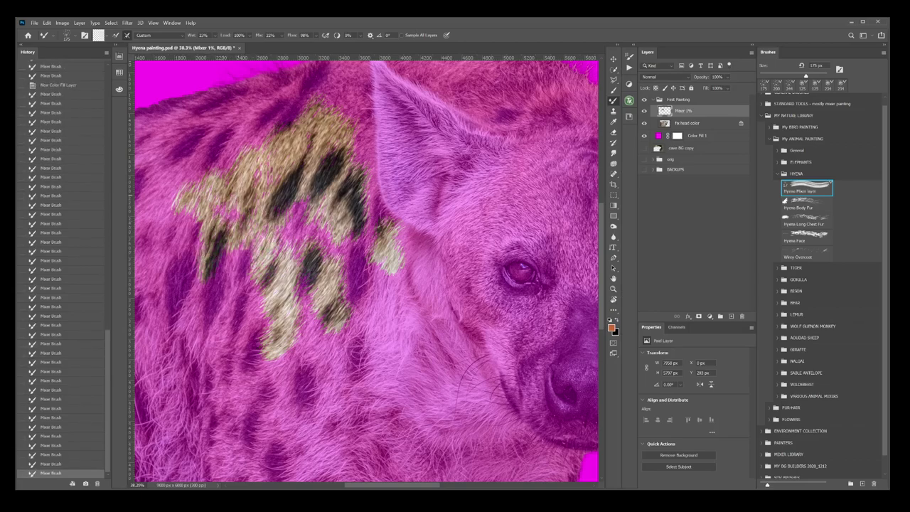
pyautogui.moveTo(237, 207); pyautogui.dragTo(225, 226)
pyautogui.moveTo(300, 209); pyautogui.dragTo(285, 242)
pyautogui.moveTo(307, 214); pyautogui.dragTo(288, 245)
pyautogui.moveTo(311, 219)
pyautogui.mouseDown()
pyautogui.moveTo(295, 244)
pyautogui.moveTo(319, 241)
pyautogui.mouseUp()
# Paint the light neck fur and dark spot below the ear on Mixer 1%, and add a fur patch along the upper back
pyautogui.moveTo(389, 270); pyautogui.dragTo(377, 317)
pyautogui.moveTo(398, 284); pyautogui.dragTo(385, 323)
pyautogui.moveTo(399, 295)
pyautogui.mouseDown()
pyautogui.moveTo(388, 331)
pyautogui.moveTo(400, 348)
pyautogui.mouseUp()
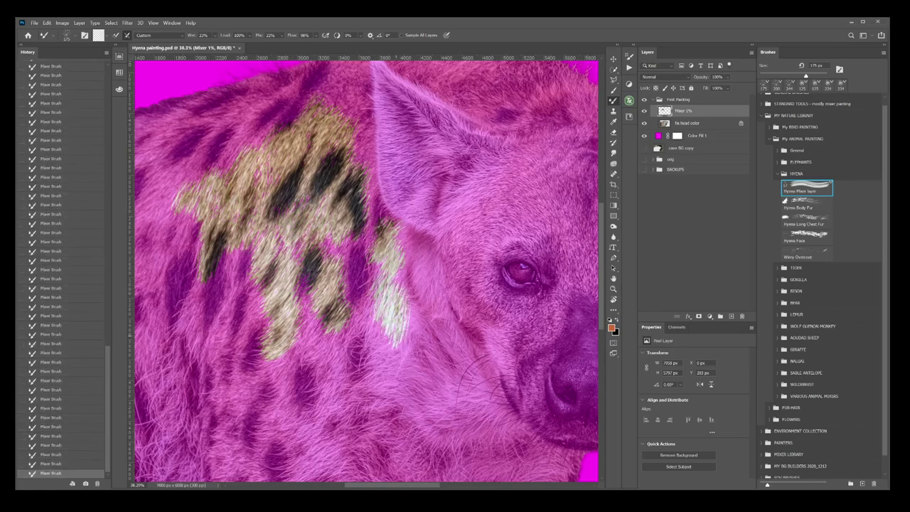
pyautogui.moveTo(364, 239); pyautogui.dragTo(370, 271)
pyautogui.moveTo(410, 302); pyautogui.dragTo(398, 354)
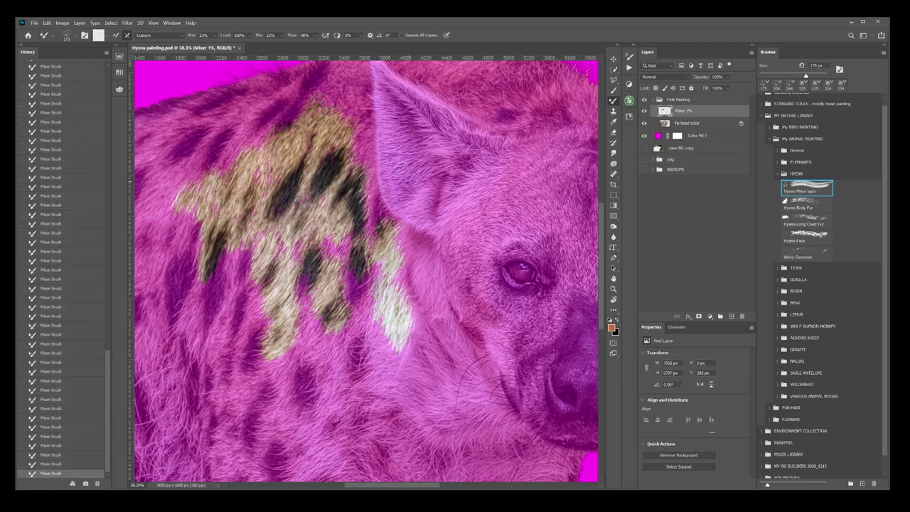
pyautogui.moveTo(384, 319); pyautogui.dragTo(370, 363)
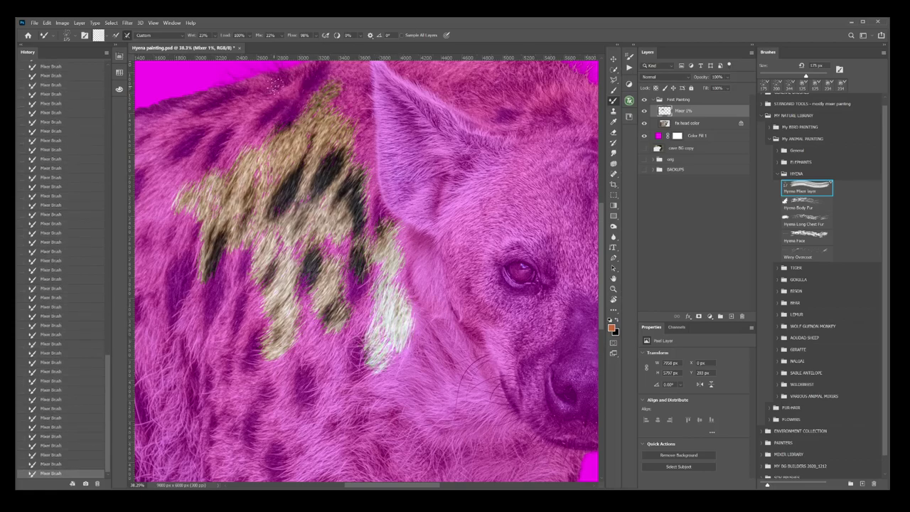
pyautogui.moveTo(269, 99)
pyautogui.mouseDown()
pyautogui.moveTo(254, 127)
pyautogui.moveTo(227, 139)
pyautogui.moveTo(241, 110)
pyautogui.moveTo(226, 154)
pyautogui.mouseUp()
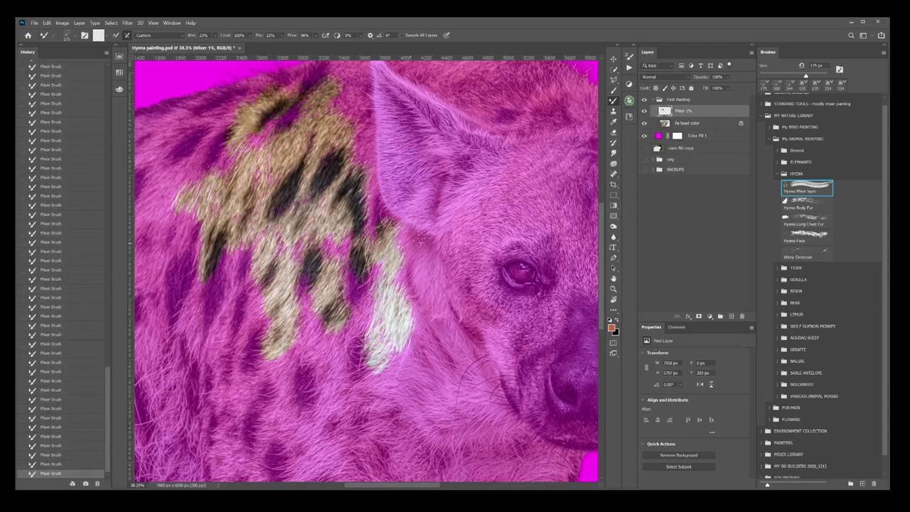
# Extend the painted neck fur from below the ear down to the throat, and fill the gaps between the shoulder spots
pyautogui.moveTo(417, 235)
pyautogui.mouseDown()
pyautogui.moveTo(401, 256)
pyautogui.moveTo(434, 293)
pyautogui.moveTo(453, 340)
pyautogui.moveTo(402, 402)
pyautogui.moveTo(427, 410)
pyautogui.moveTo(407, 419)
pyautogui.moveTo(419, 420)
pyautogui.mouseUp()
pyautogui.moveTo(424, 340)
pyautogui.mouseDown()
pyautogui.moveTo(399, 381)
pyautogui.moveTo(380, 388)
pyautogui.mouseUp()
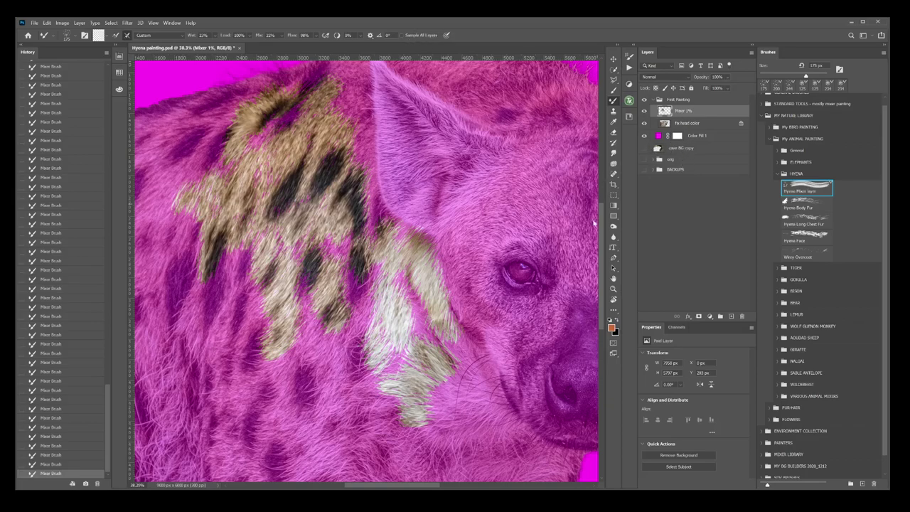
pyautogui.moveTo(388, 387)
pyautogui.mouseDown()
pyautogui.moveTo(359, 400)
pyautogui.moveTo(391, 409)
pyautogui.moveTo(367, 423)
pyautogui.moveTo(360, 451)
pyautogui.moveTo(334, 371)
pyautogui.moveTo(322, 397)
pyautogui.moveTo(336, 356)
pyautogui.moveTo(313, 359)
pyautogui.moveTo(306, 345)
pyautogui.moveTo(310, 292)
pyautogui.moveTo(299, 278)
pyautogui.mouseUp()
pyautogui.moveTo(348, 249)
pyautogui.mouseDown()
pyautogui.moveTo(365, 284)
pyautogui.moveTo(352, 313)
pyautogui.moveTo(370, 306)
pyautogui.moveTo(361, 302)
pyautogui.moveTo(349, 337)
pyautogui.mouseUp()
# Try painting the throat fur with Sample All Layers enabled, and hide the Color Fill 1 and fix head color layers to inspect the strokes
pyautogui.moveTo(460, 391)
pyautogui.mouseDown()
pyautogui.moveTo(438, 398)
pyautogui.moveTo(441, 421)
pyautogui.moveTo(453, 428)
pyautogui.moveTo(450, 447)
pyautogui.moveTo(471, 423)
pyautogui.moveTo(473, 396)
pyautogui.moveTo(463, 389)
pyautogui.moveTo(457, 349)
pyautogui.mouseUp()
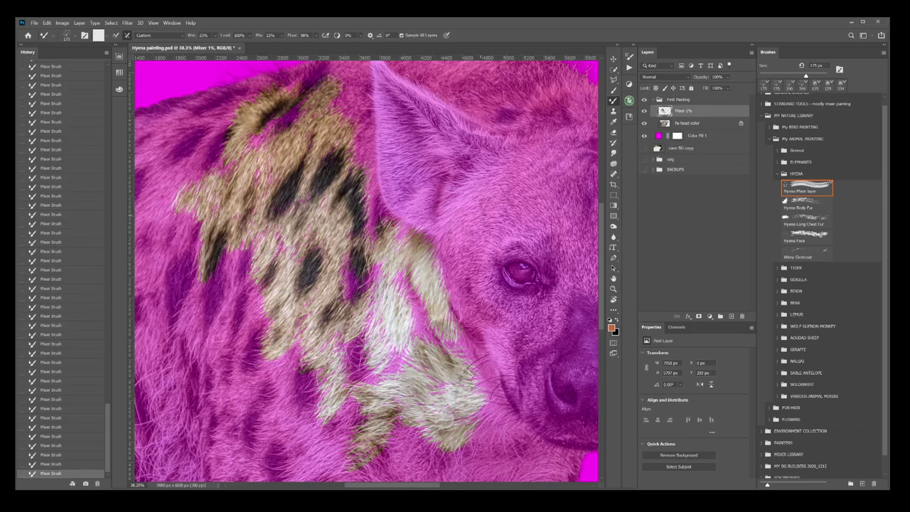
pyautogui.click(644, 135)
pyautogui.click(644, 123)
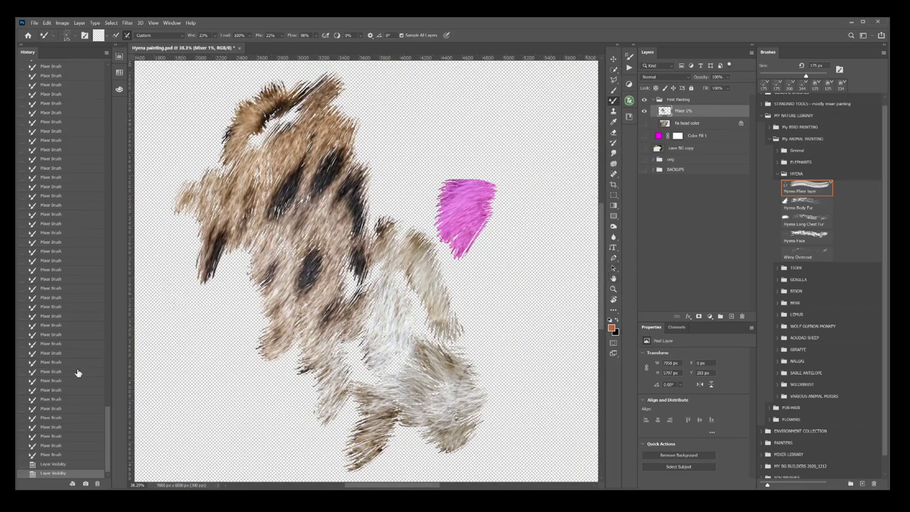
# Step back through the history to before the throat strokes painted with Sample All Layers enabled
pyautogui.click(53, 380)
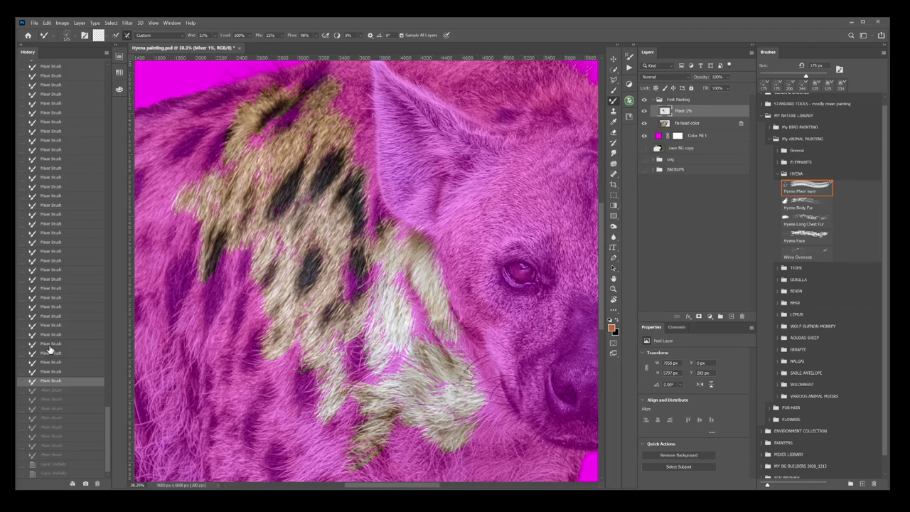
pyautogui.click(50, 346)
pyautogui.click(49, 242)
pyautogui.click(52, 170)
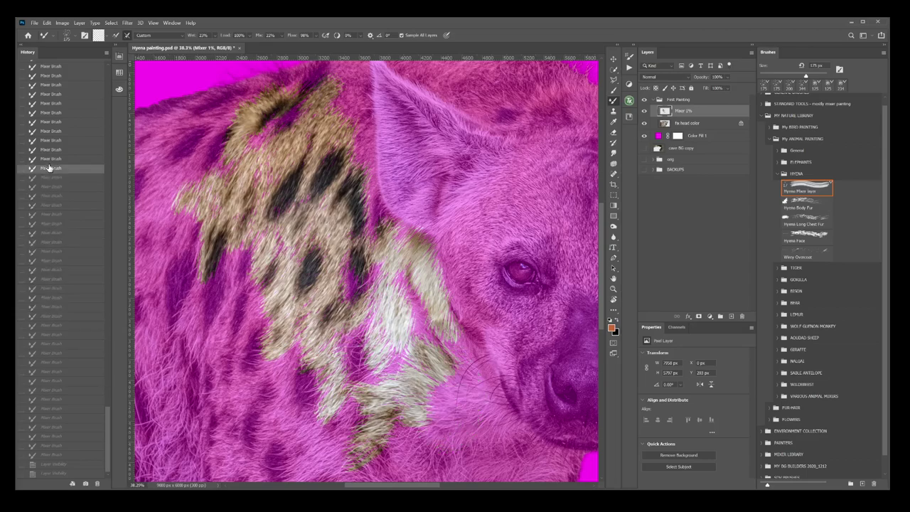
pyautogui.click(51, 150)
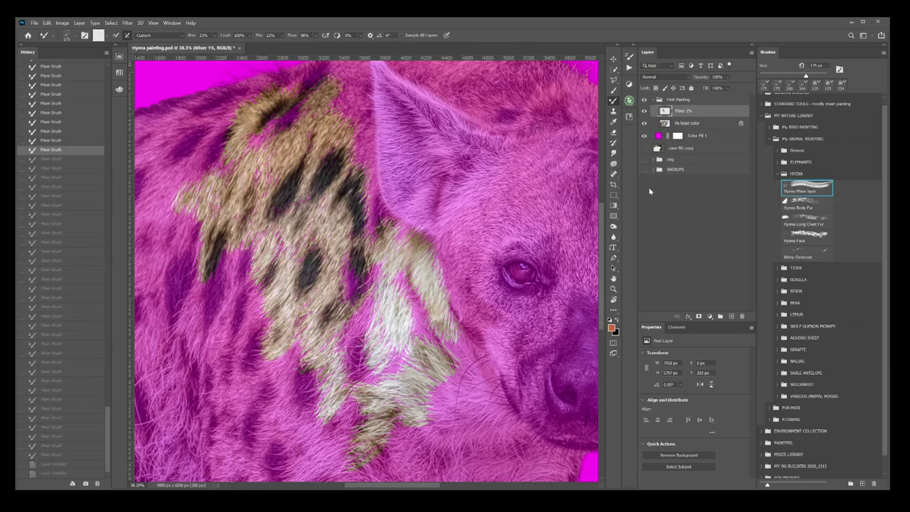
# With Sample All Layers off, paint the fur between the ear and eye and several patches inside the ear on Mixer 1%
pyautogui.moveTo(475, 186)
pyautogui.mouseDown()
pyautogui.moveTo(455, 226)
pyautogui.moveTo(474, 274)
pyautogui.mouseUp()
pyautogui.moveTo(488, 161); pyautogui.dragTo(482, 256)
pyautogui.moveTo(435, 175)
pyautogui.mouseDown()
pyautogui.moveTo(425, 212)
pyautogui.moveTo(431, 219)
pyautogui.moveTo(456, 178)
pyautogui.moveTo(447, 212)
pyautogui.mouseUp()
pyautogui.moveTo(400, 166); pyautogui.dragTo(405, 208)
pyautogui.moveTo(432, 151); pyautogui.dragTo(421, 128)
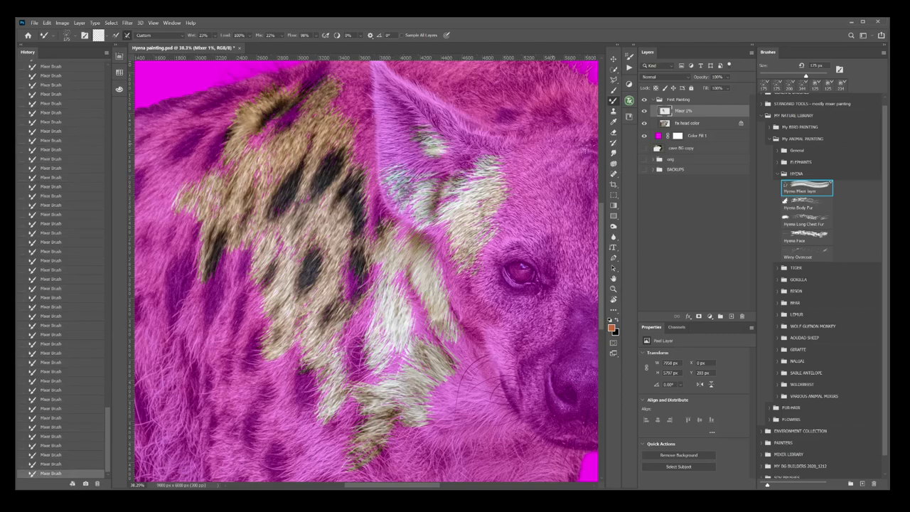
# Hide the Color Fill 1 layer and paint short fur strokes across the base of the ear on Mixer 1%
pyautogui.click(645, 136)
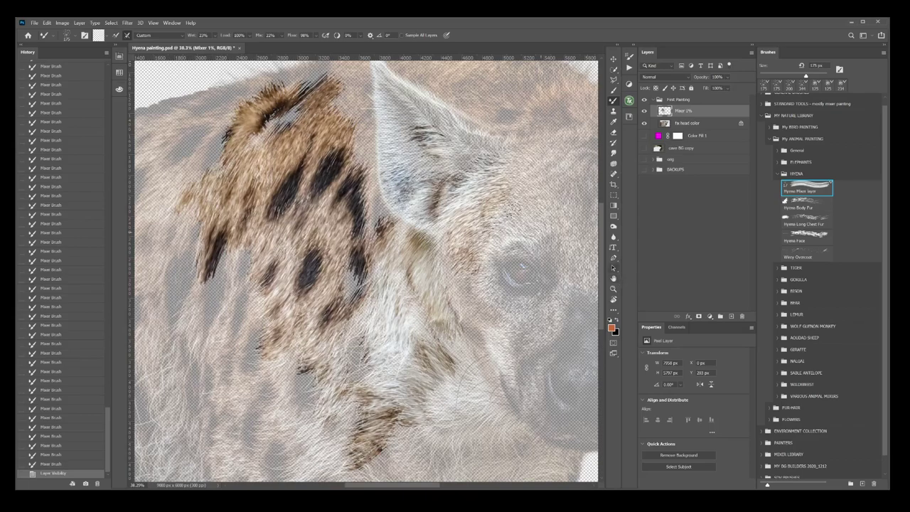
pyautogui.moveTo(465, 148); pyautogui.dragTo(447, 171)
pyautogui.moveTo(455, 146); pyautogui.dragTo(444, 161)
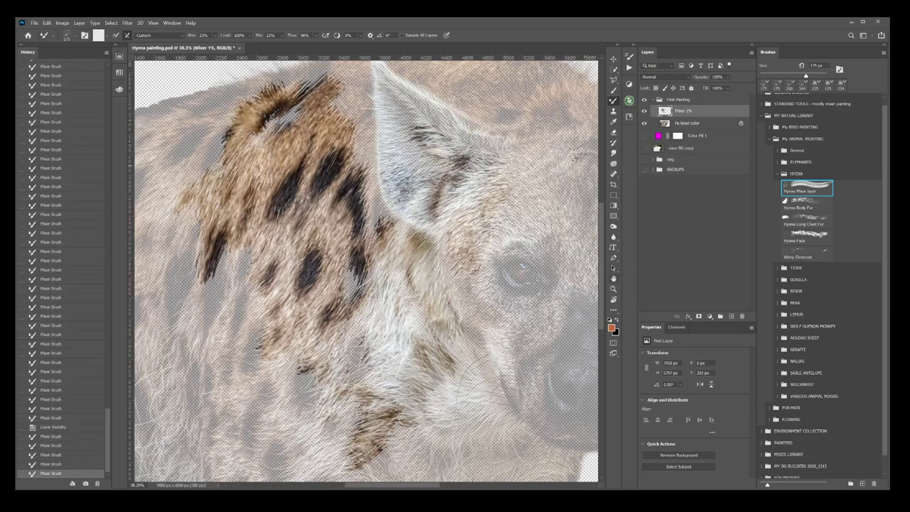